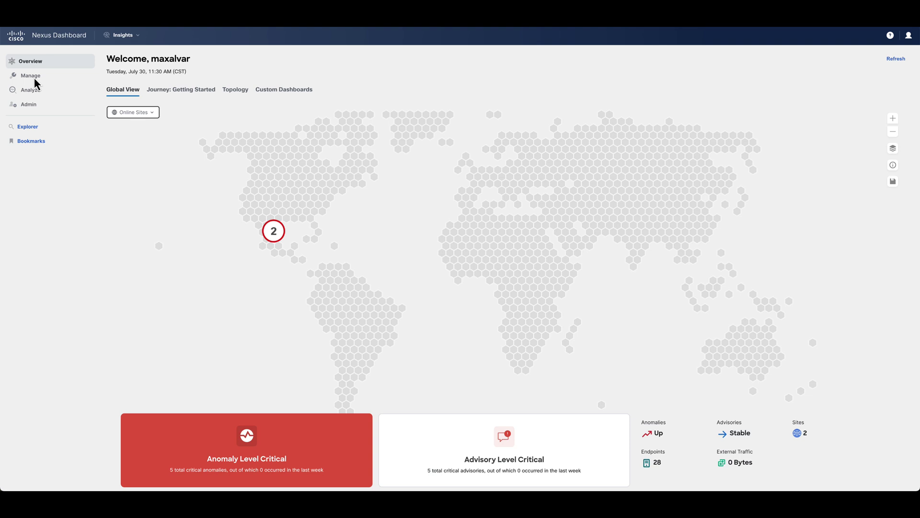
Open the hardware resources of site APIC-14 from the list of managed sites
mouse_move(33, 78)
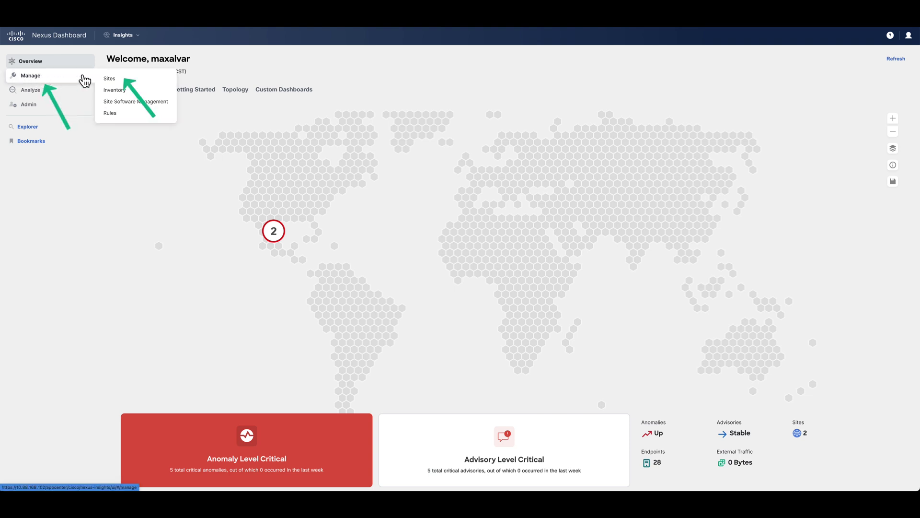
click(109, 79)
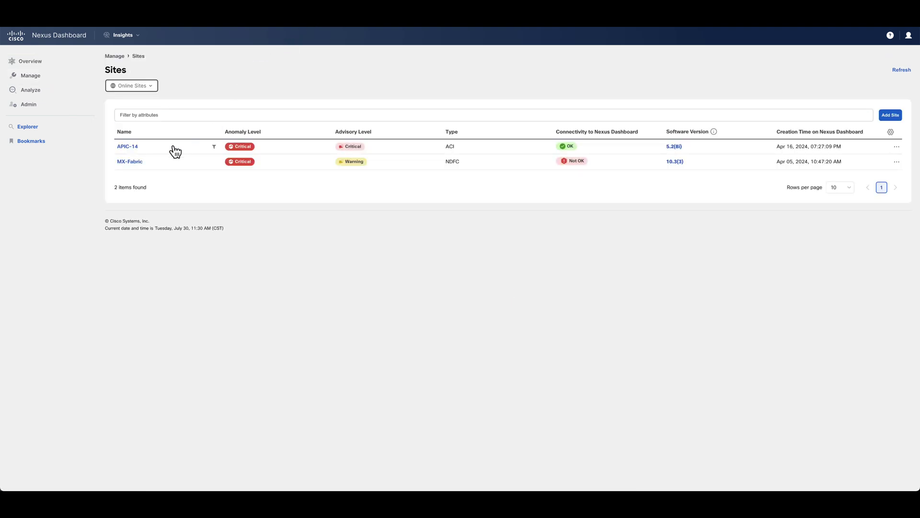
click(129, 147)
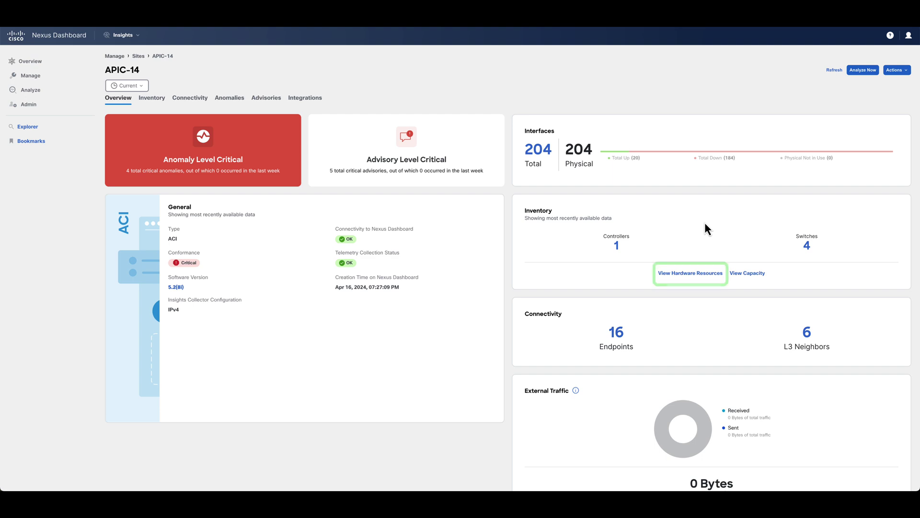
click(695, 275)
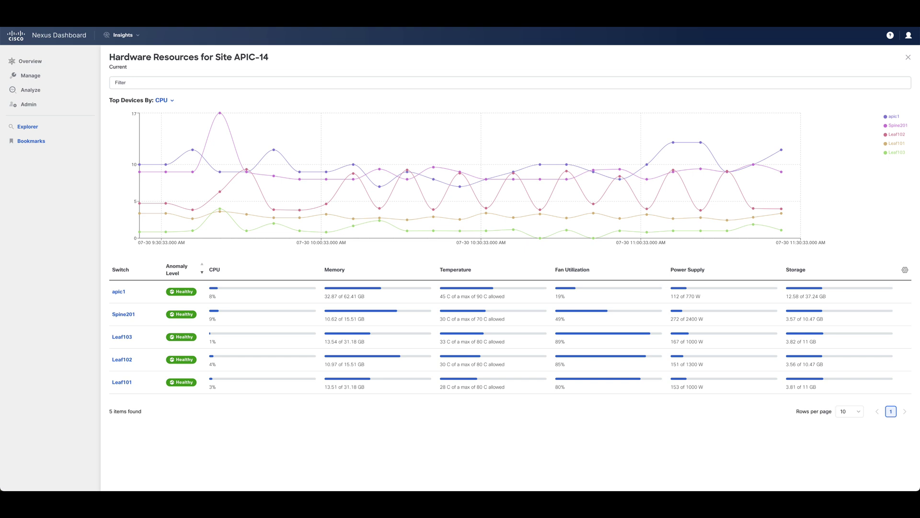
Compare the top devices of APIC-14 by Memory and by Storage, and return the chart to CPU
click(172, 100)
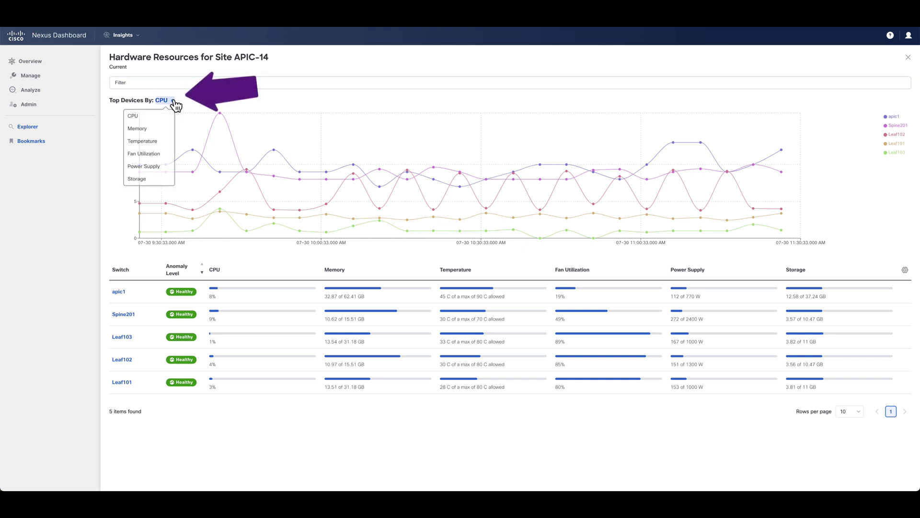
click(150, 129)
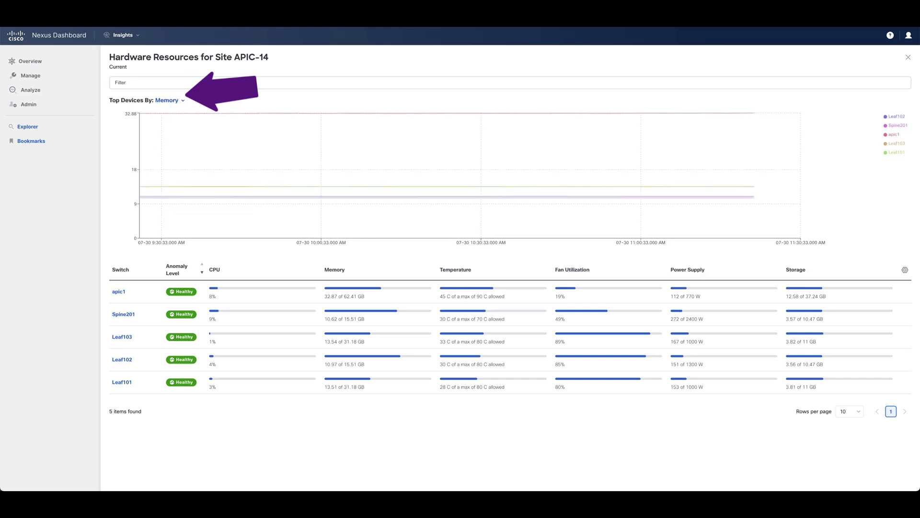
click(186, 102)
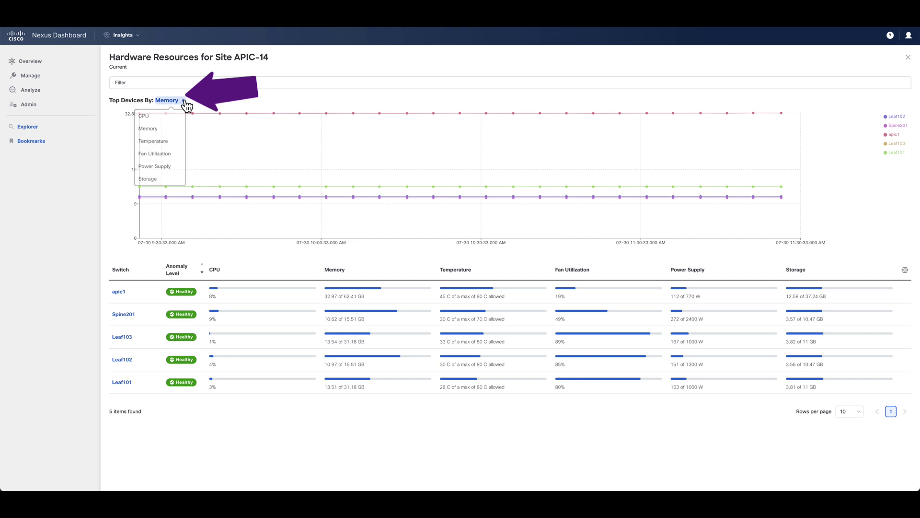
click(151, 179)
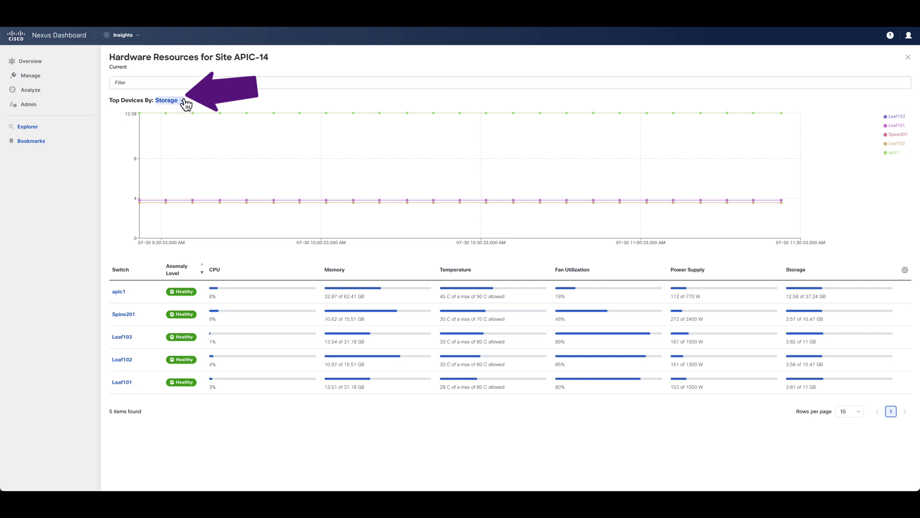
click(184, 102)
click(173, 116)
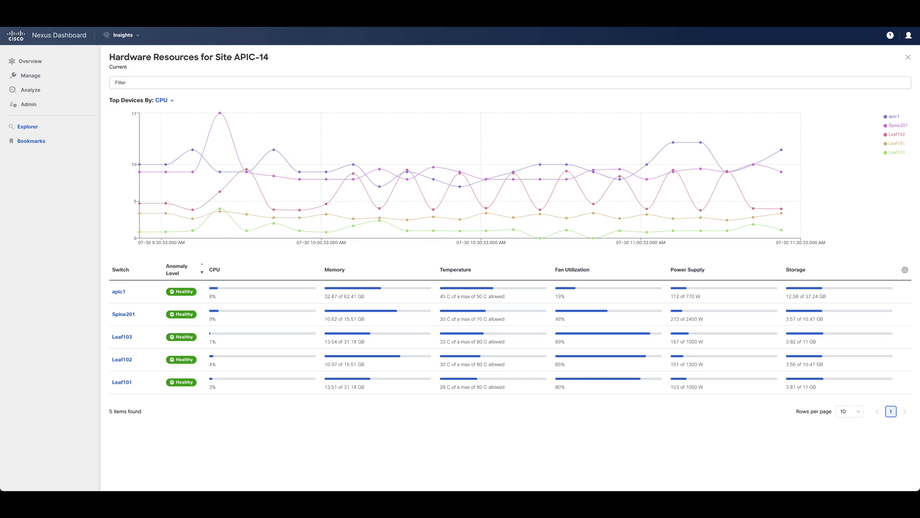
Filter the hardware resources to switches whose name contains "Leaf"
click(231, 84)
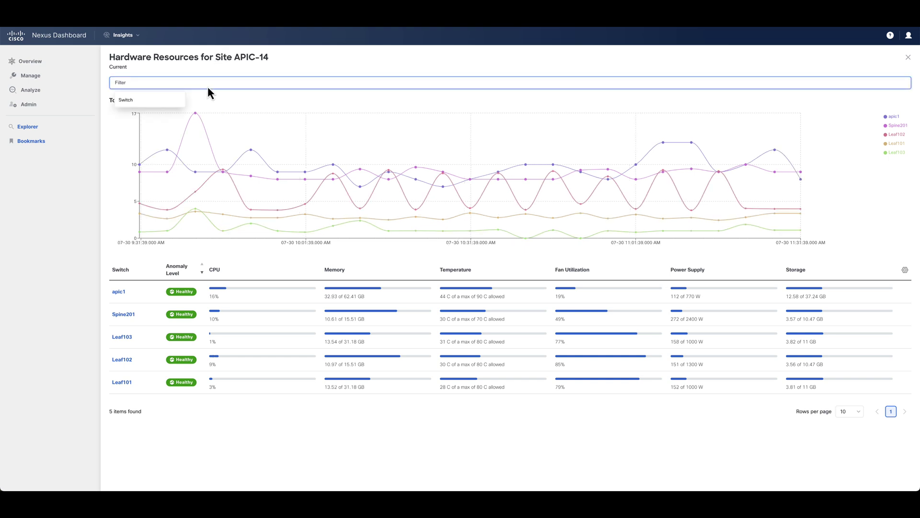
click(175, 101)
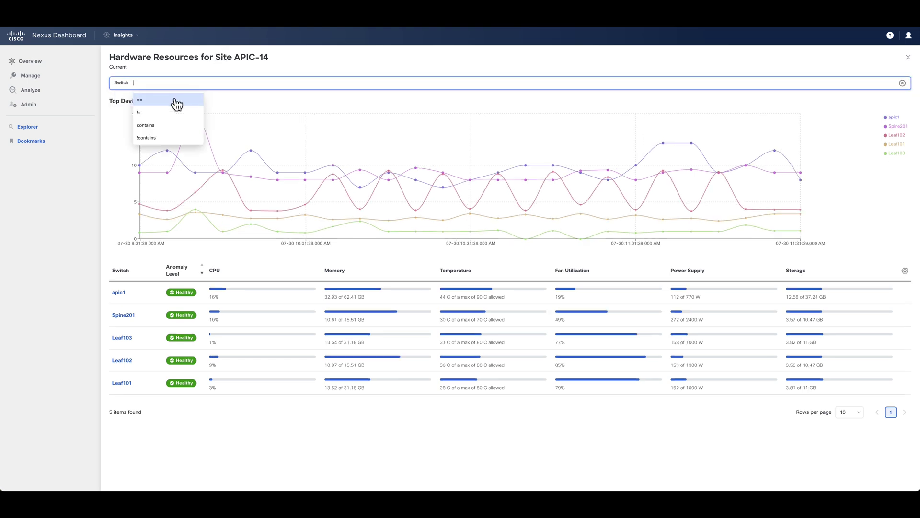
click(171, 129)
text(L)
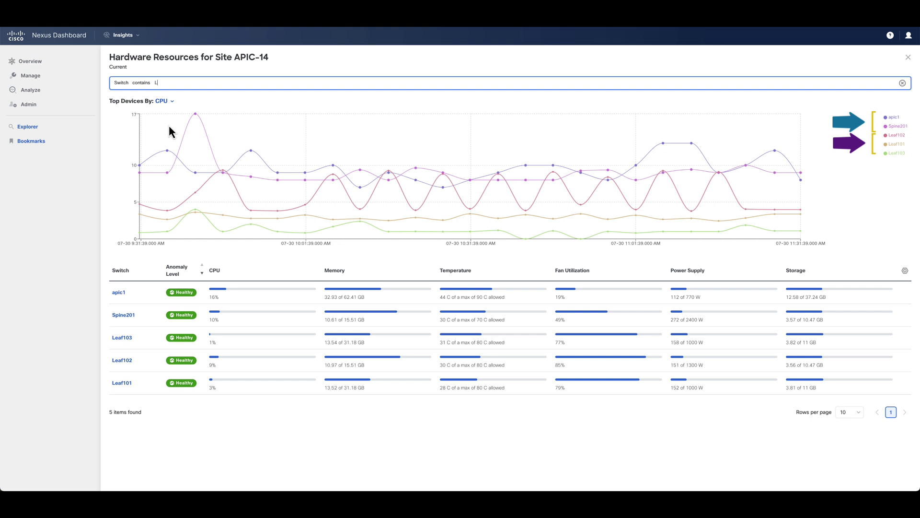
text(eaf)
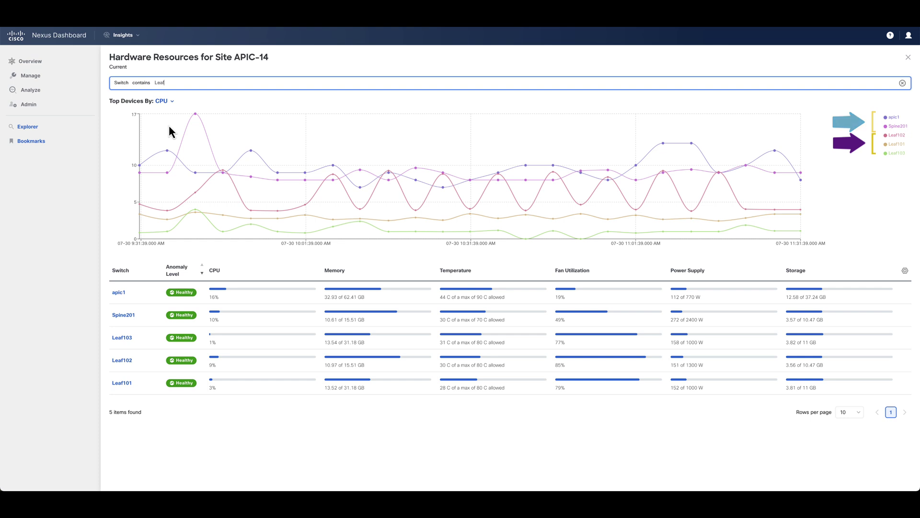
key(Return)
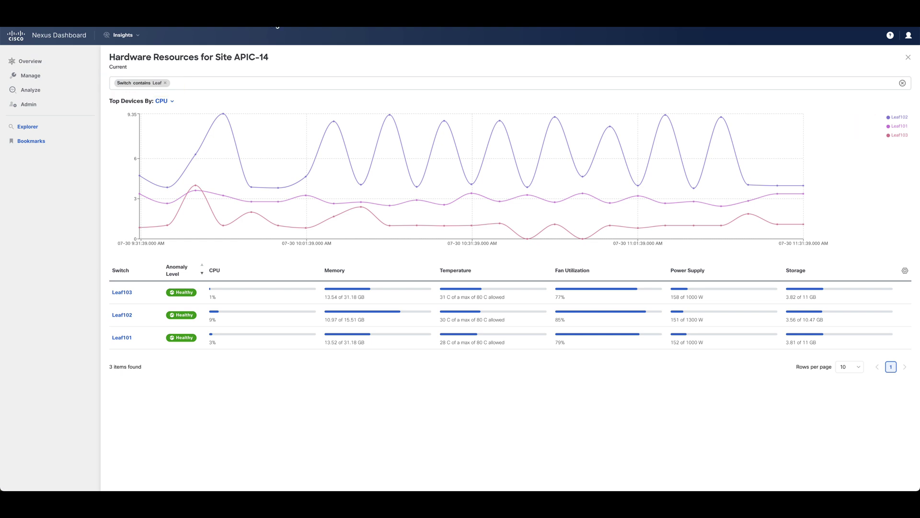
Replace the Leaf filter with one showing only switch Leaf102, and close the hardware resources view
click(165, 82)
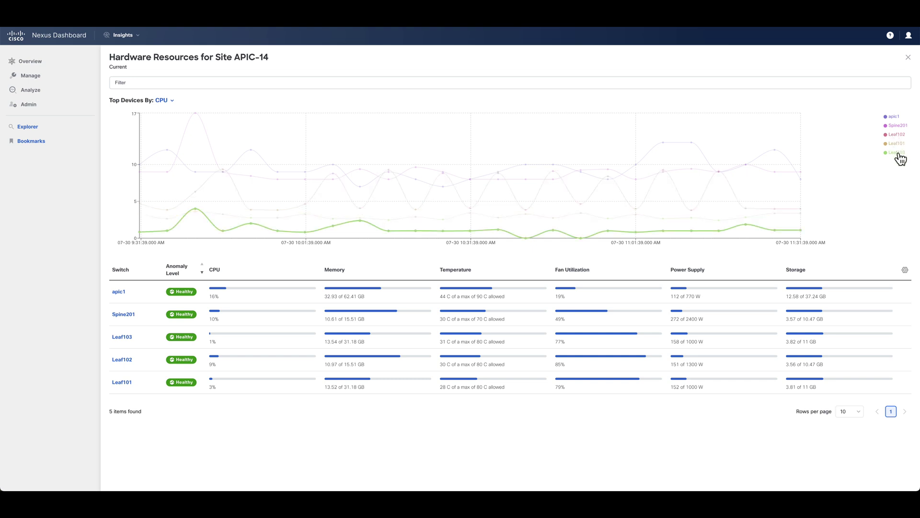
click(895, 135)
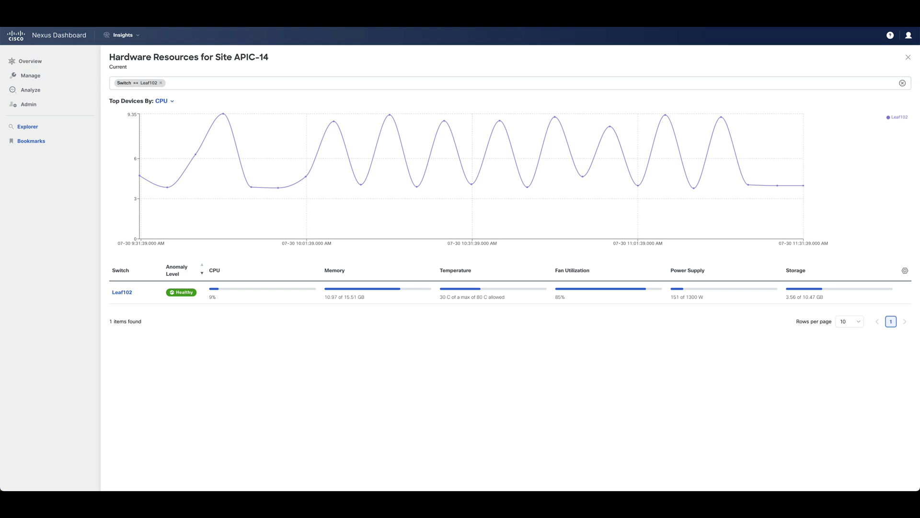
click(908, 58)
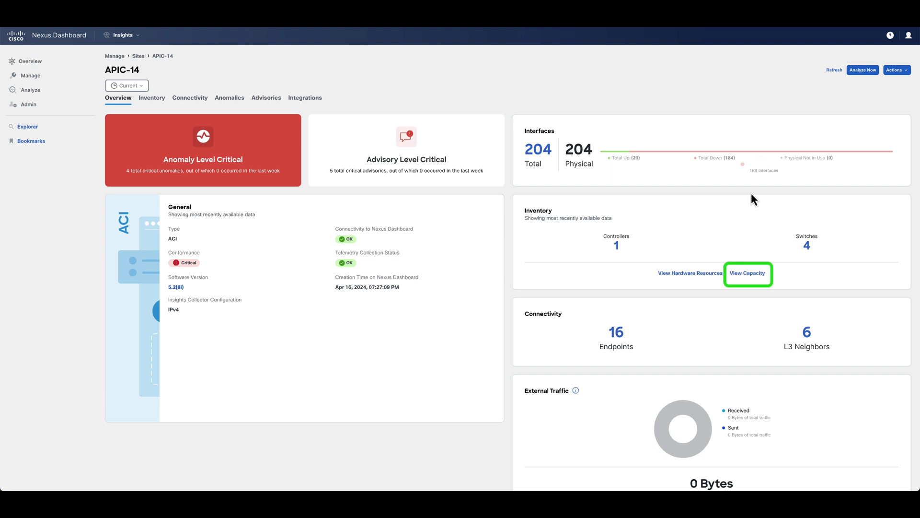
Open the capacity view of site APIC-14 and examine all trend charts in its site summary
click(747, 275)
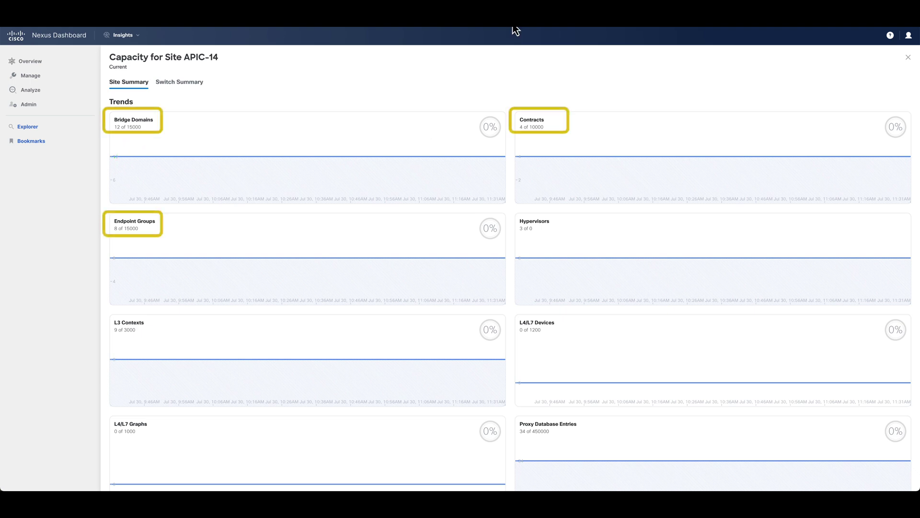
scroll(511, 77, down, 5)
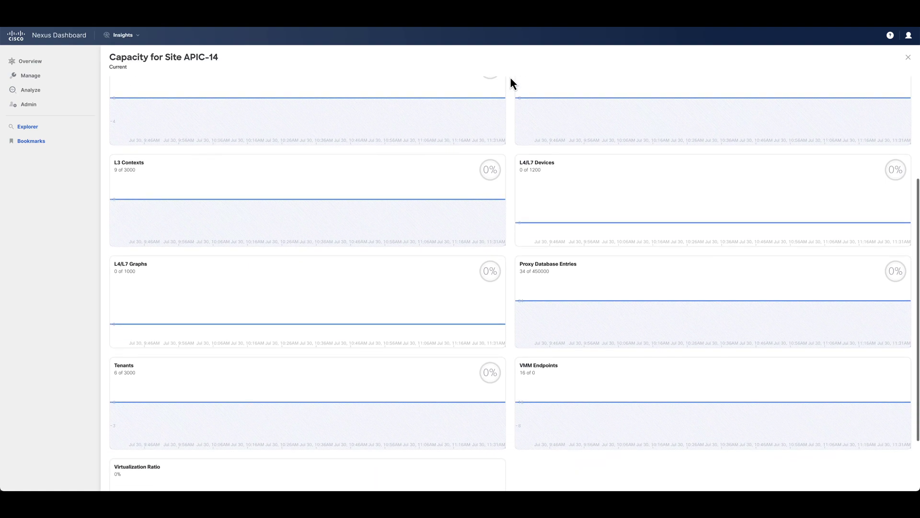
scroll(510, 79, down, 2)
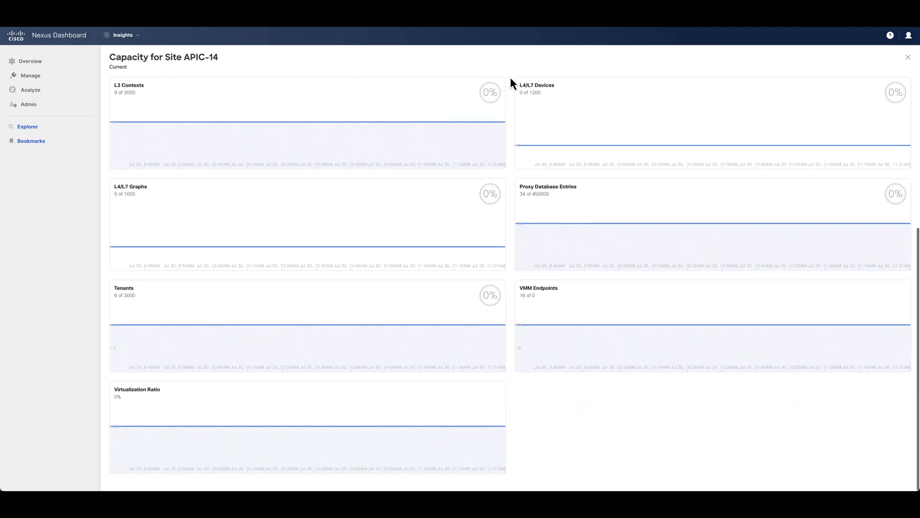
scroll(510, 79, up, 6)
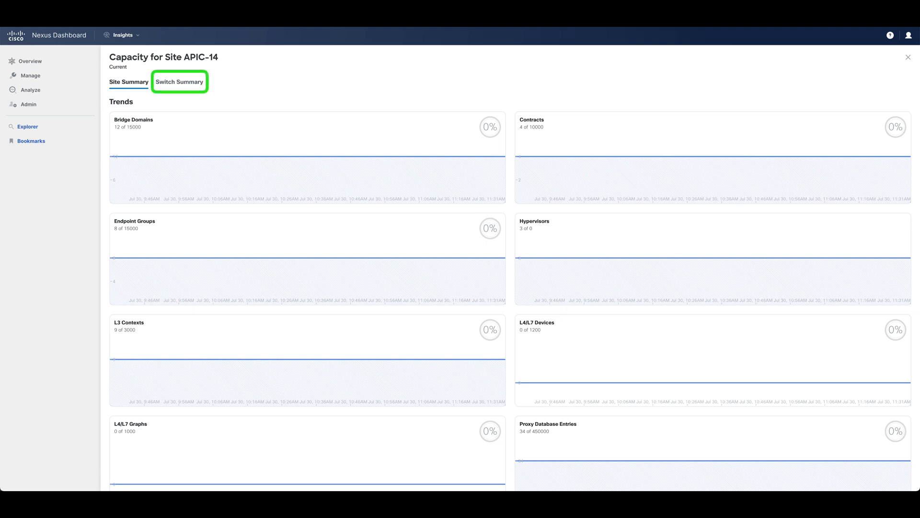
Show the capacity summary per switch and chart the top switches by IPv4 (learned)
click(185, 81)
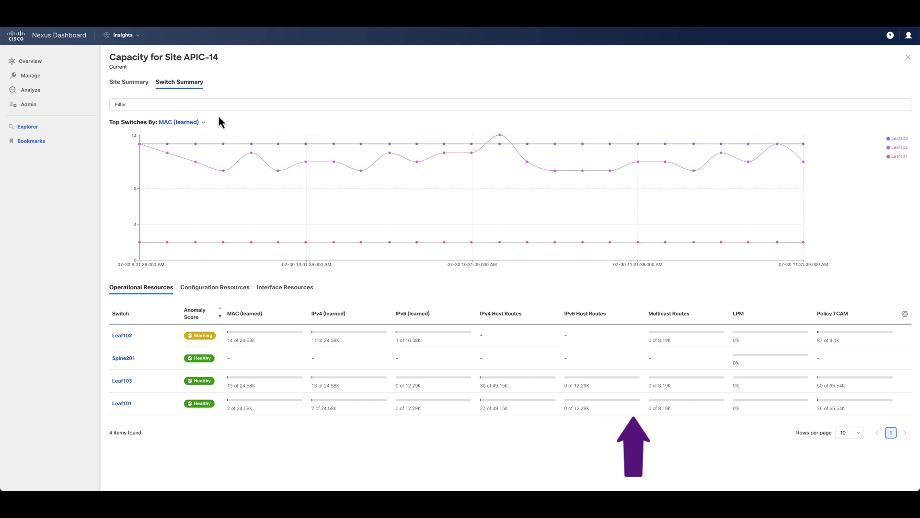
click(204, 123)
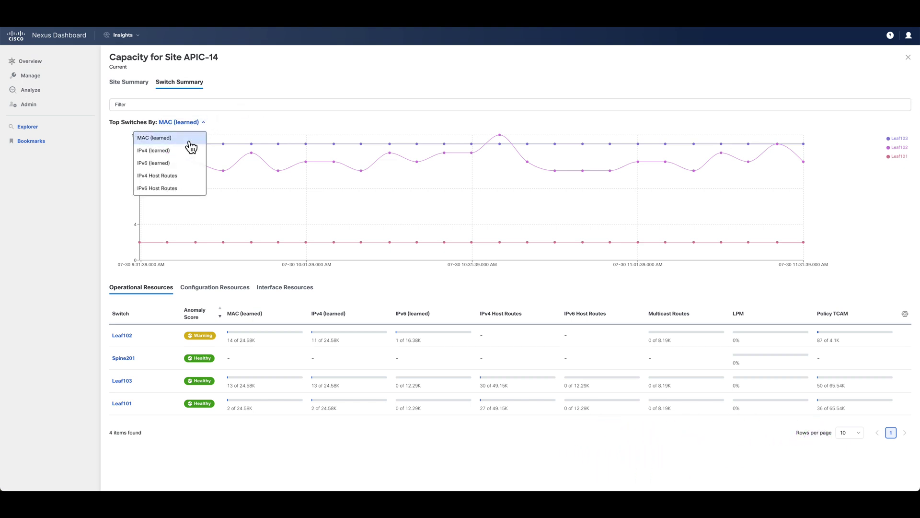
click(173, 150)
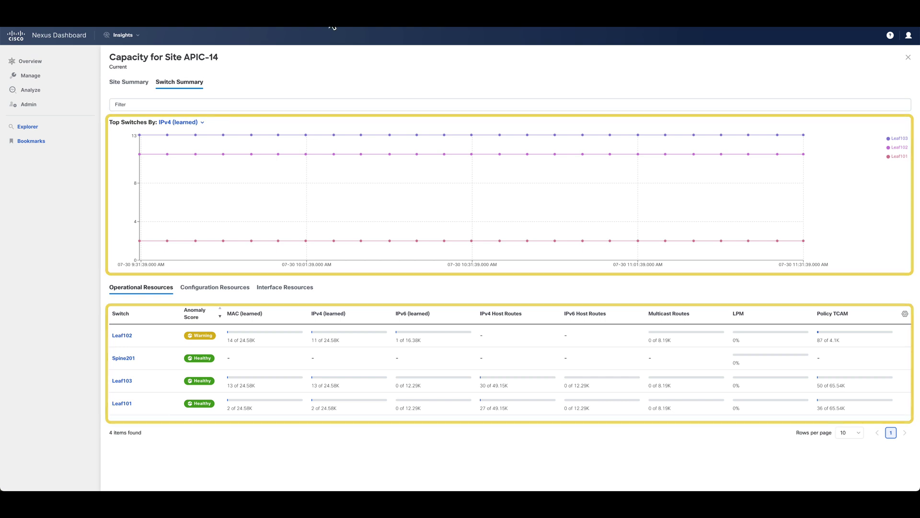
Review the switches' configuration, interface and operational resources, and close the capacity view from the site summary
click(214, 289)
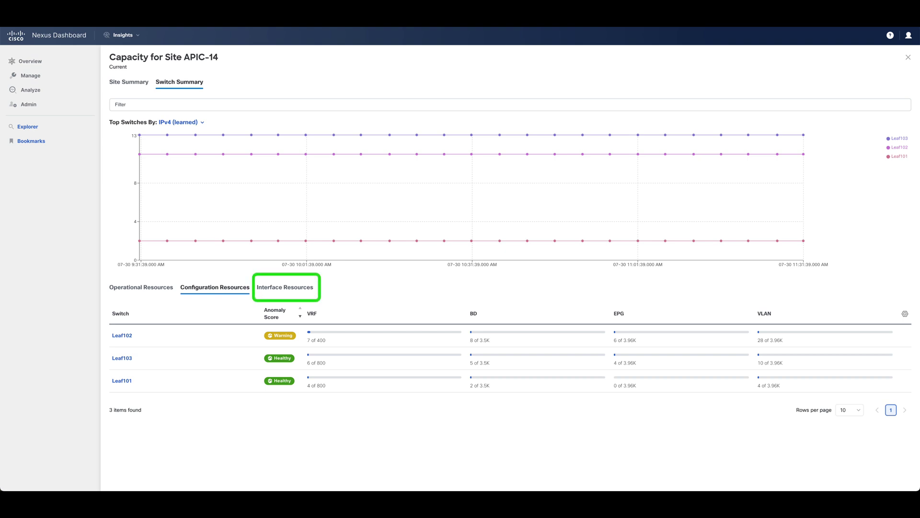
click(273, 291)
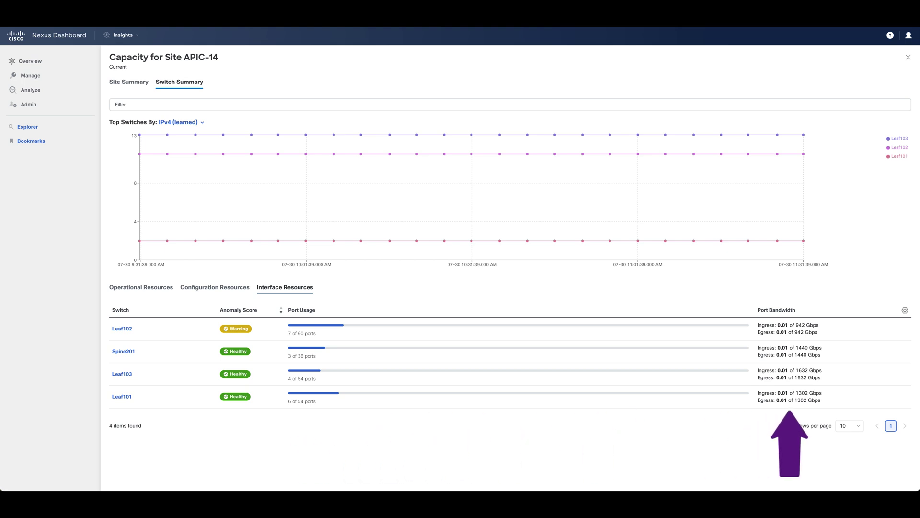
click(147, 289)
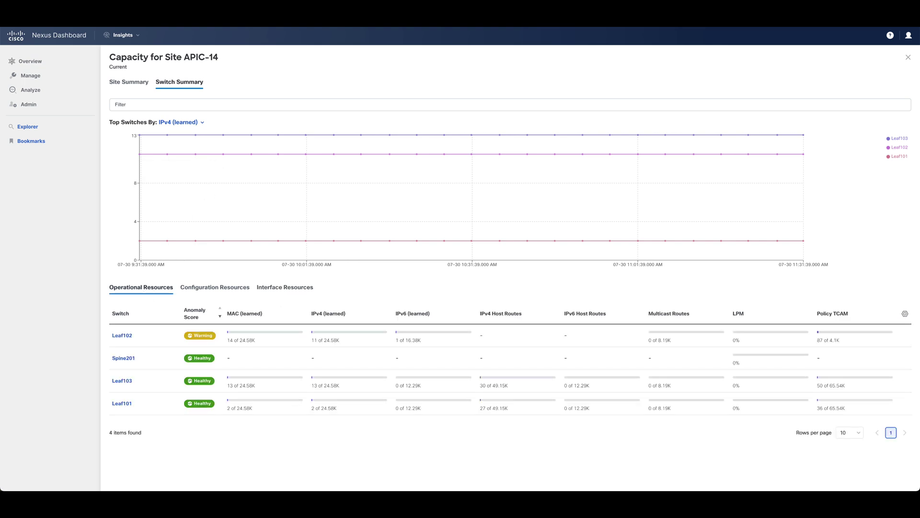
click(145, 89)
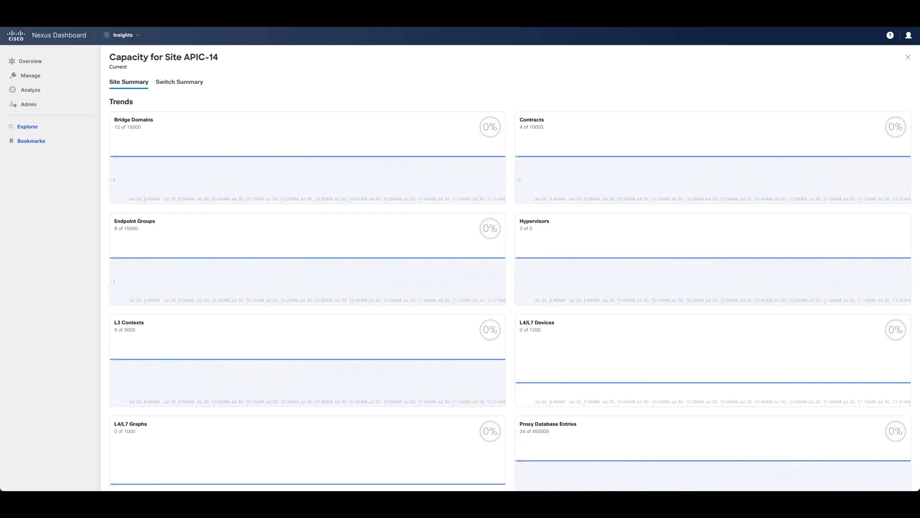
click(909, 58)
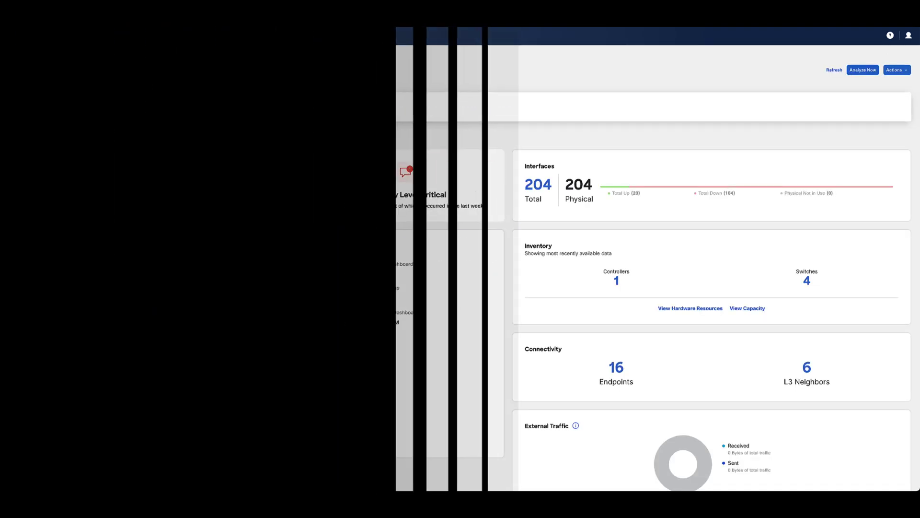